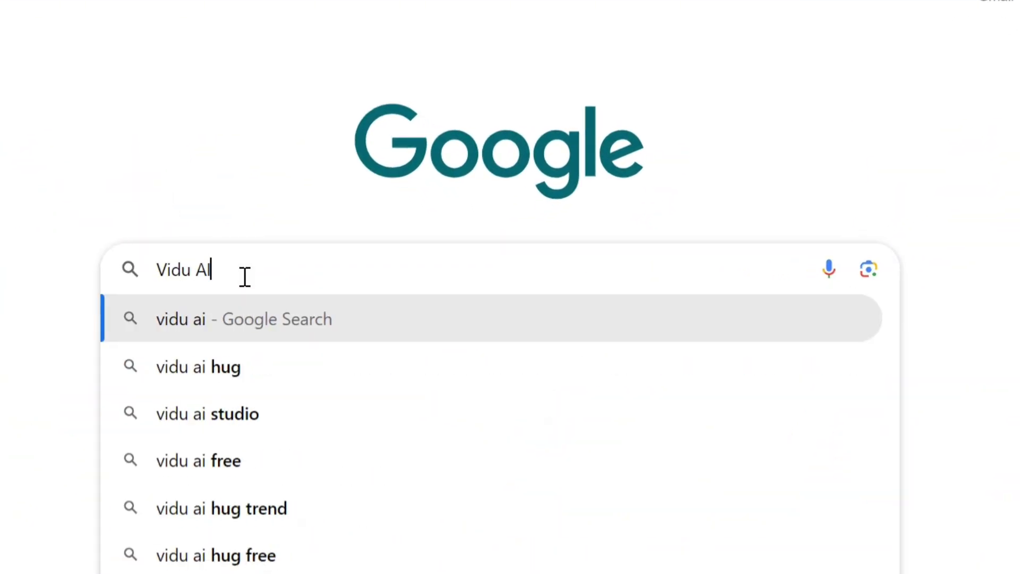
Search for Vidu AI, open the vidu.studio site, and sign in with Google
{"action": "key", "text": "Return"}
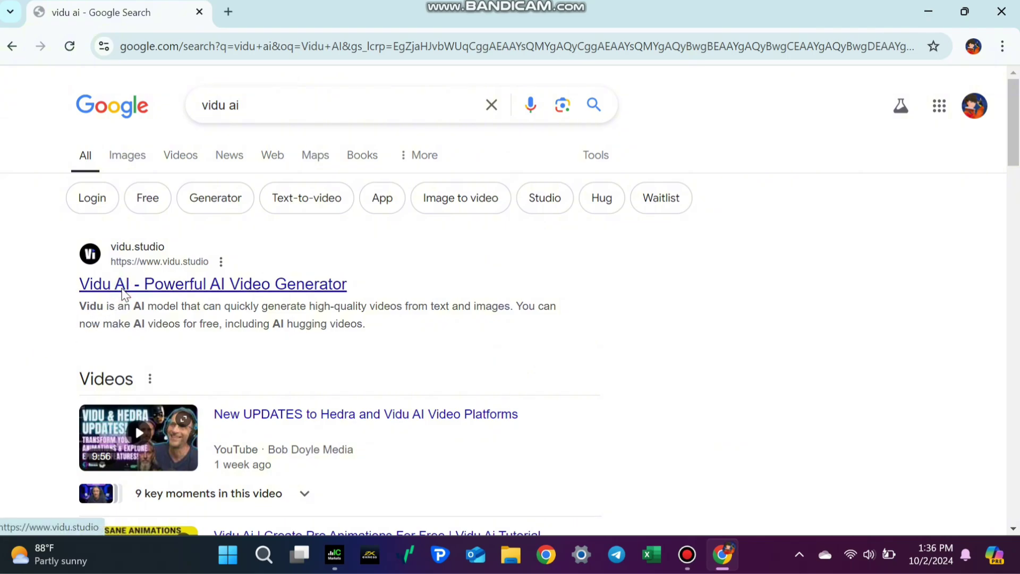
{"action": "left_click", "coordinate": [120, 284]}
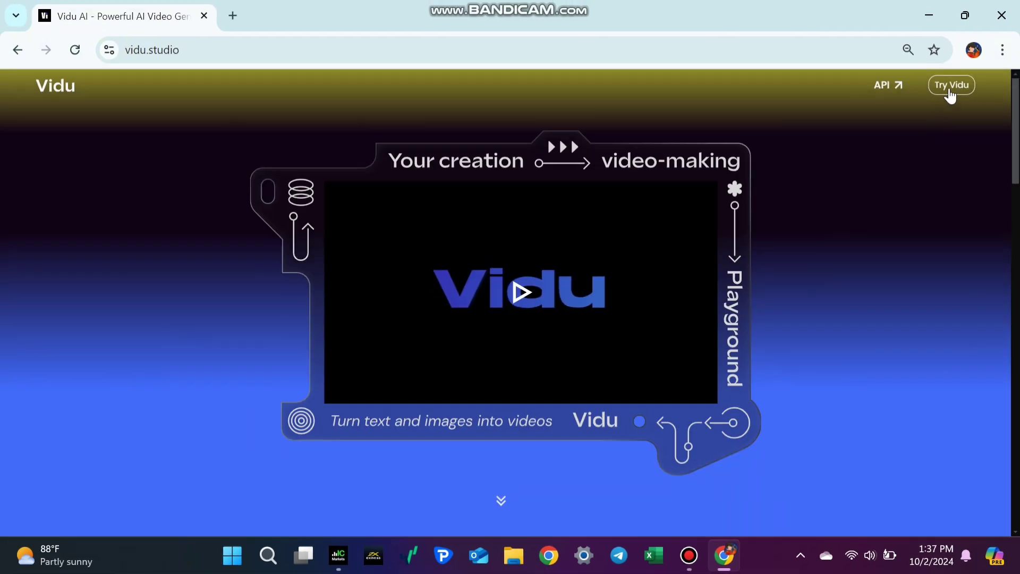
{"action": "left_click", "coordinate": [952, 87]}
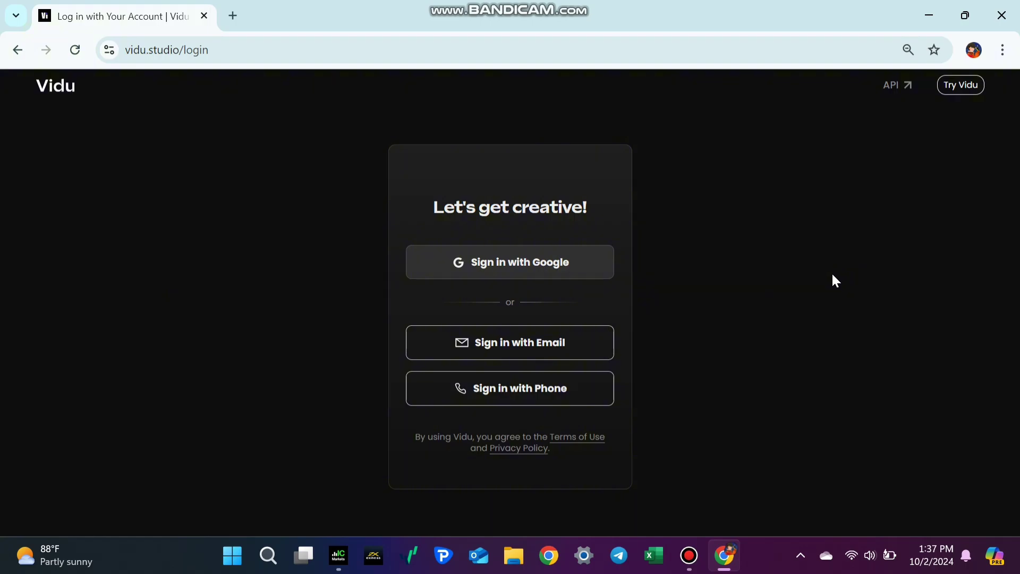
{"action": "left_click", "coordinate": [533, 284]}
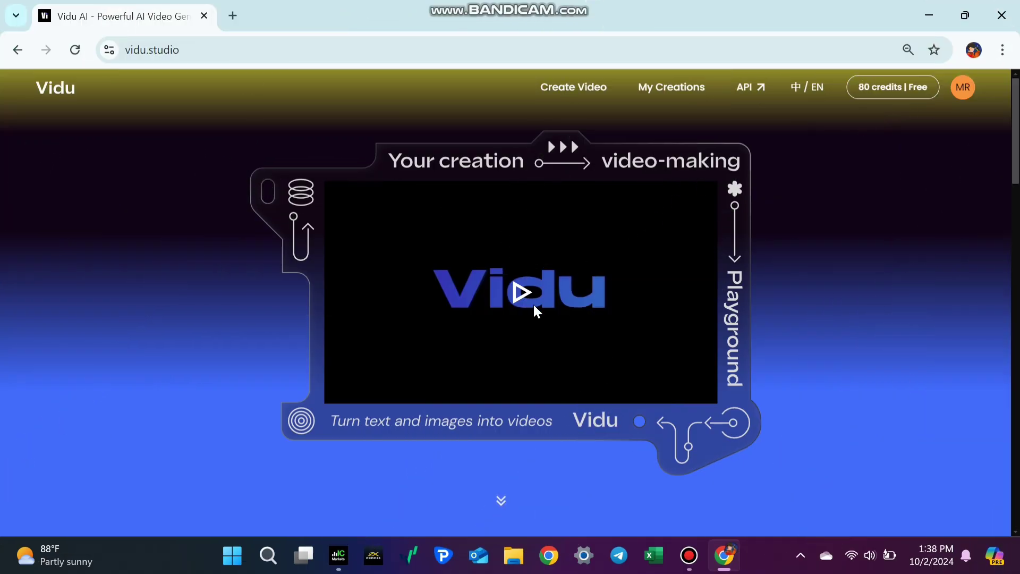
Start a new video, dismiss the New Features popup, and choose Text to Video
{"action": "left_click", "coordinate": [569, 86]}
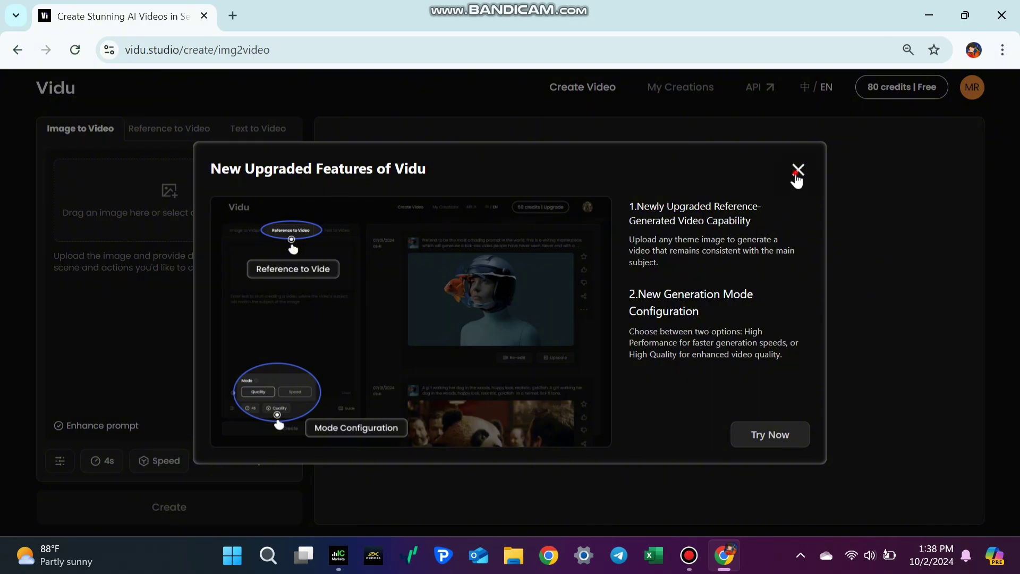
{"action": "left_click", "coordinate": [797, 173]}
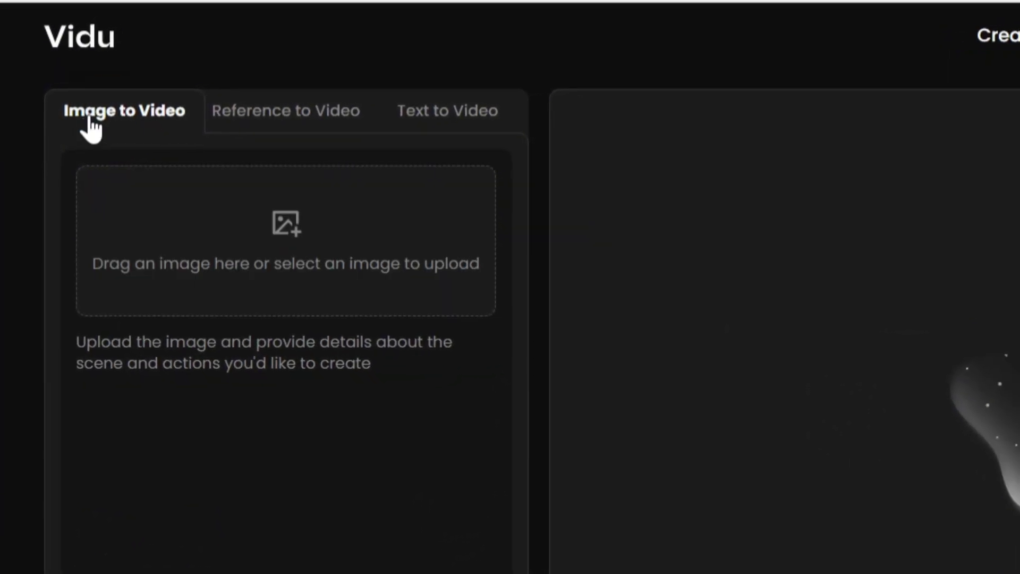
{"action": "left_click", "coordinate": [266, 125]}
{"action": "left_click", "coordinate": [452, 125]}
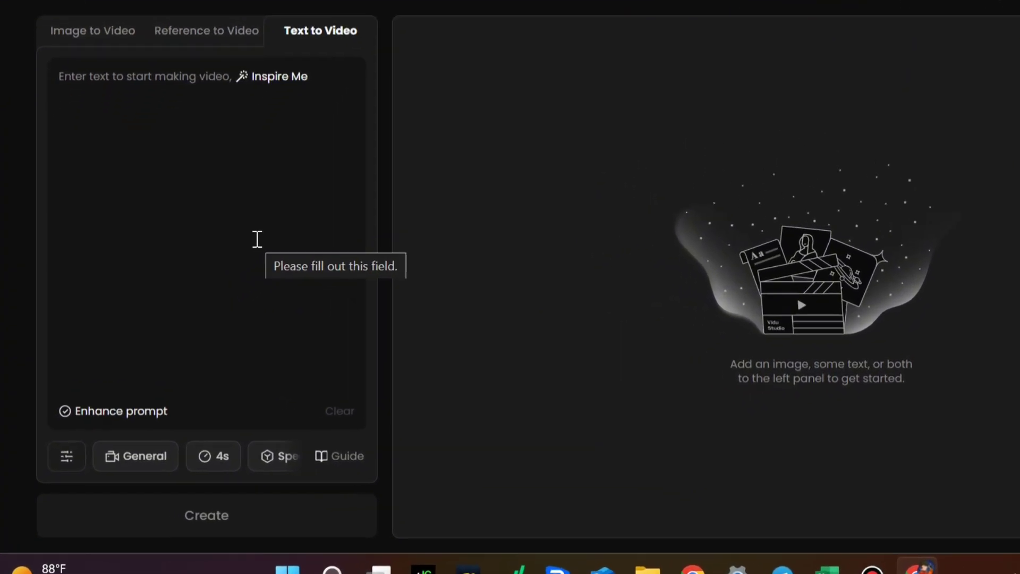
Generate the Disney-style Noah city-walk clip for 4 credits, play it, and request an upscale
{"action": "left_click", "coordinate": [154, 453]}
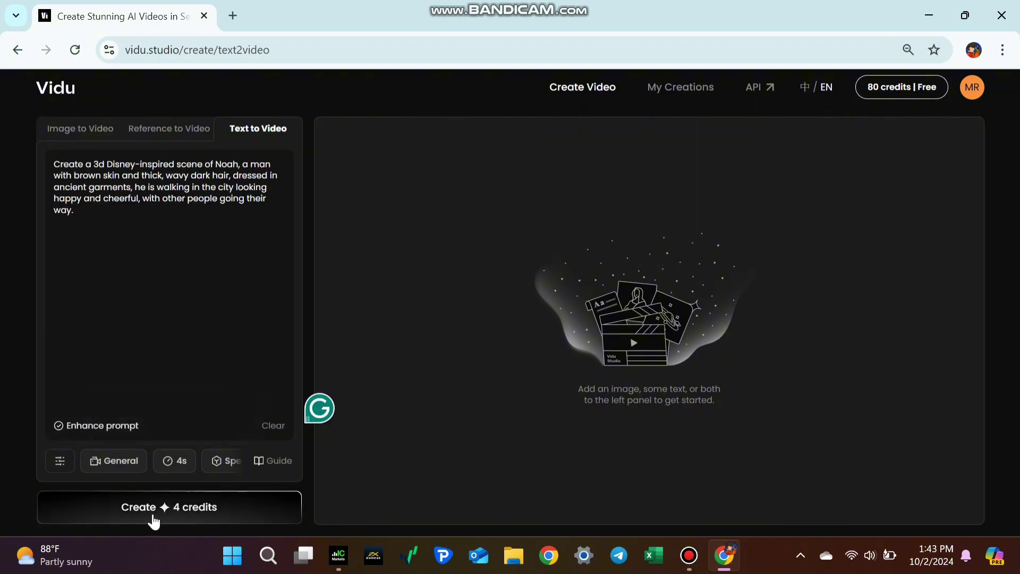
{"action": "left_click", "coordinate": [169, 507]}
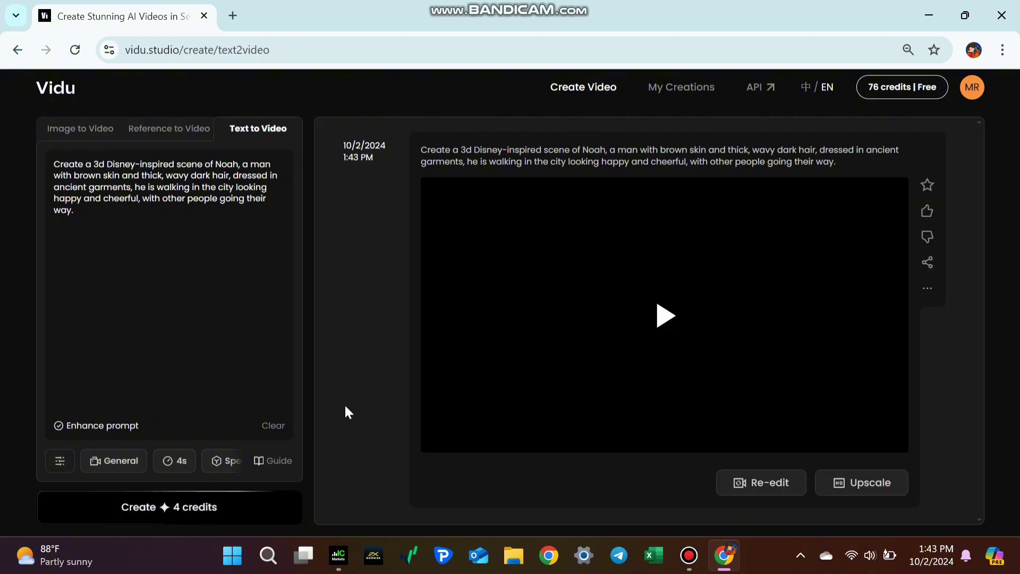
{"action": "left_click", "coordinate": [665, 317]}
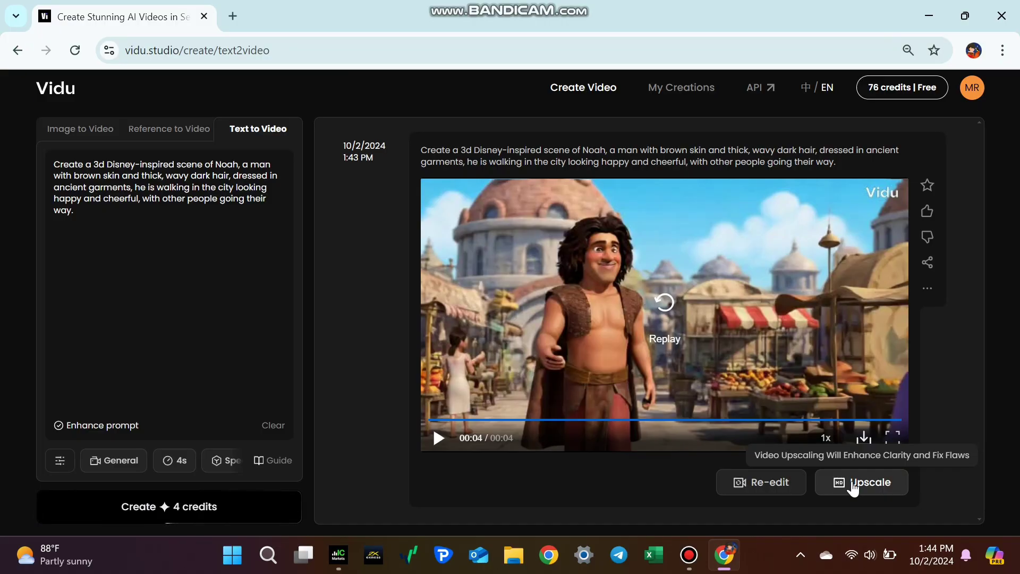
{"action": "left_click", "coordinate": [854, 485]}
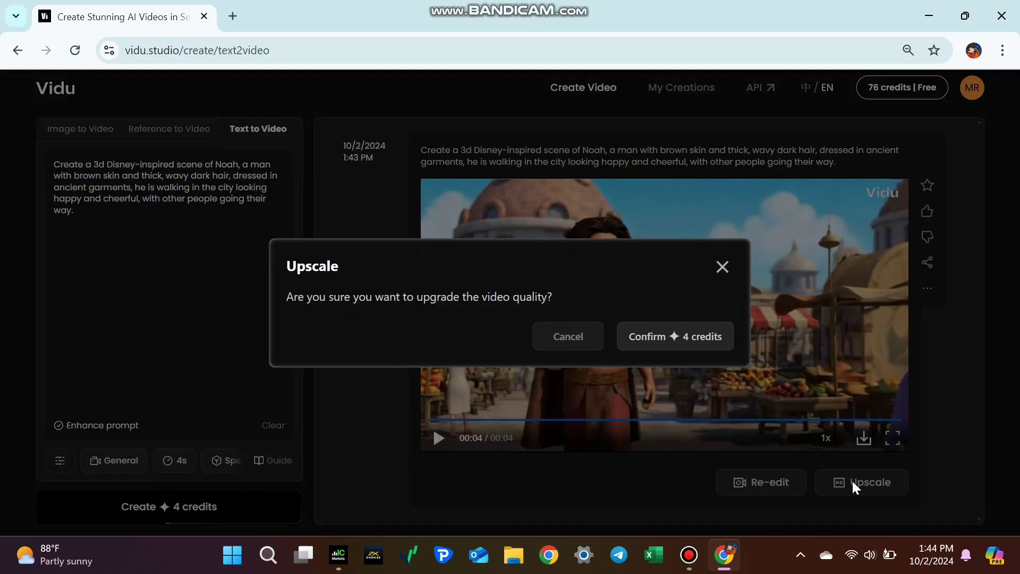
Confirm the 4-credit upscale, download the HD clip, and set the video style to Animation
{"action": "left_click", "coordinate": [680, 340]}
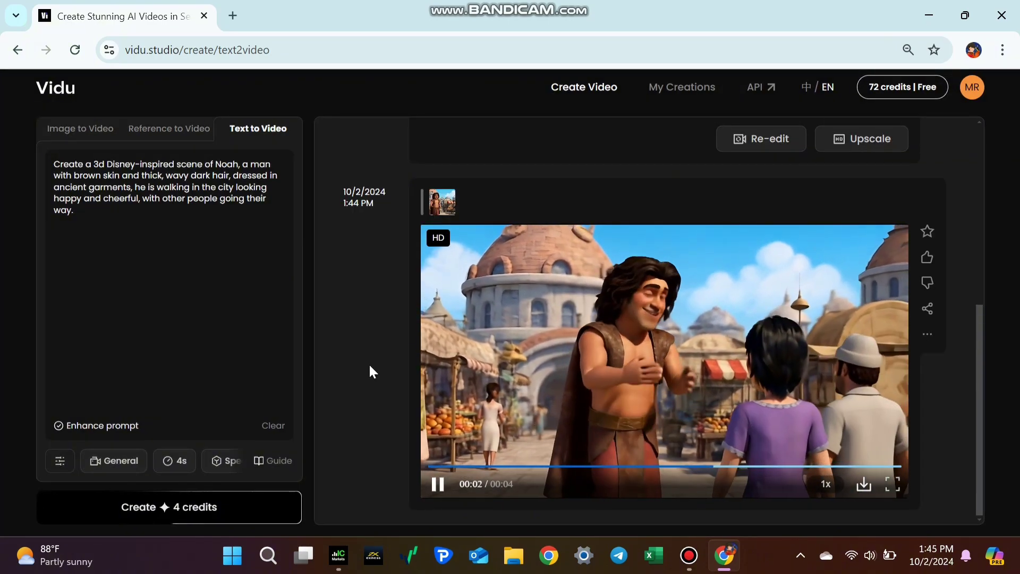
{"action": "left_click", "coordinate": [864, 484]}
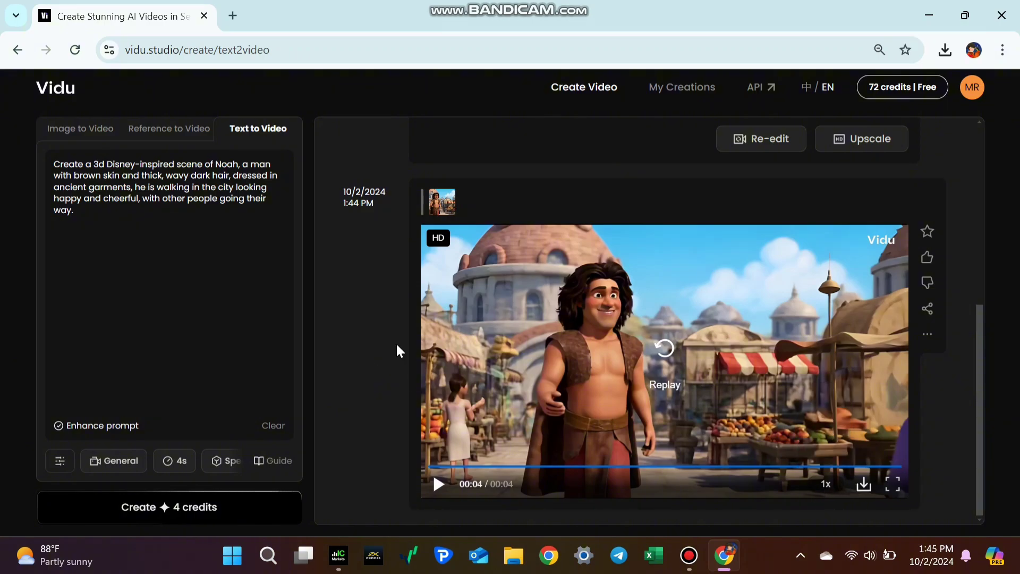
{"action": "left_click", "coordinate": [109, 468]}
{"action": "left_click", "coordinate": [155, 423]}
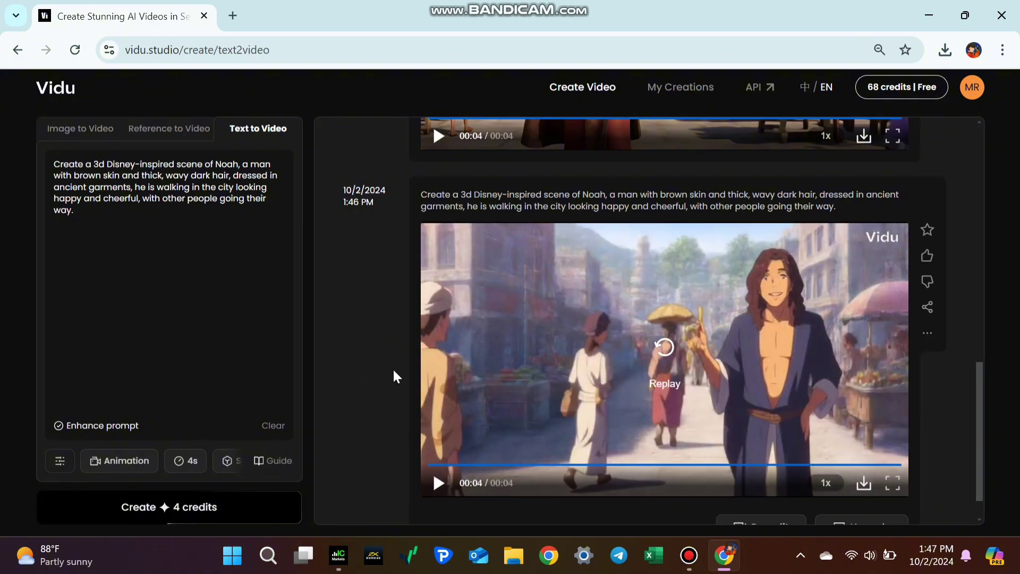
Replay the newest clip and go back to Image to Video creation
{"action": "left_click", "coordinate": [664, 350]}
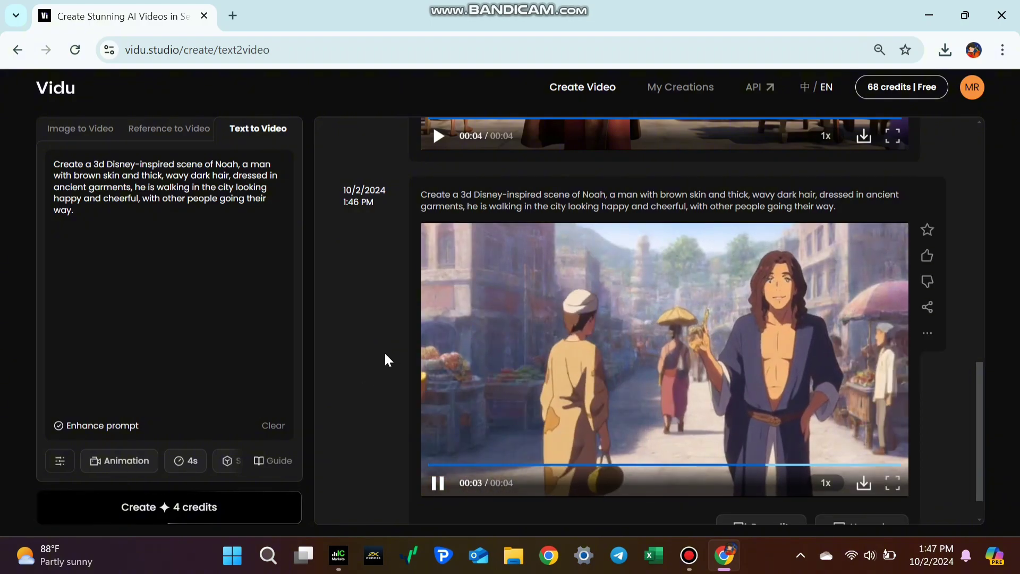
{"action": "scroll", "coordinate": [381, 358], "scroll_direction": "down", "scroll_amount": 1}
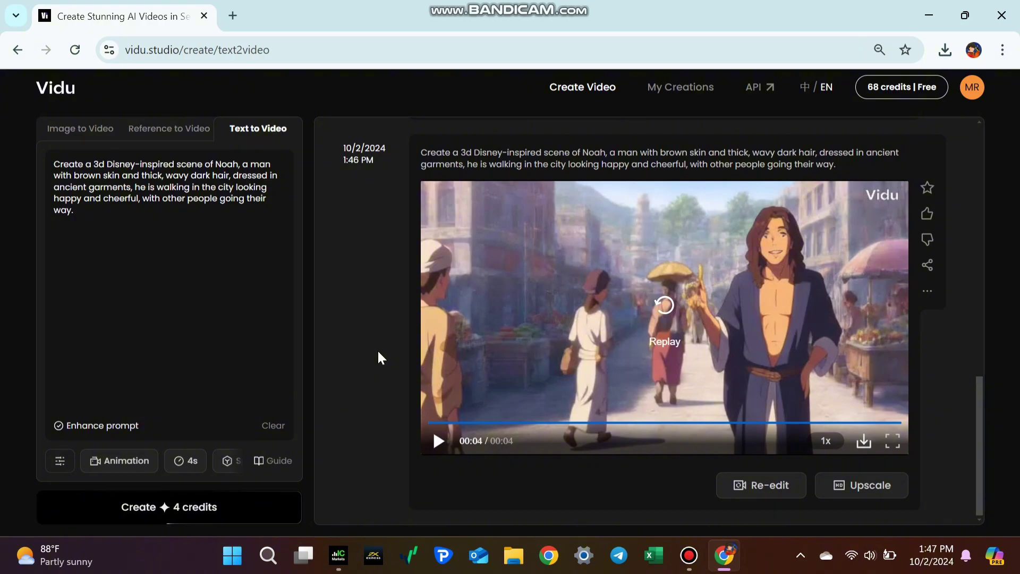
{"action": "key", "text": "alt+Left"}
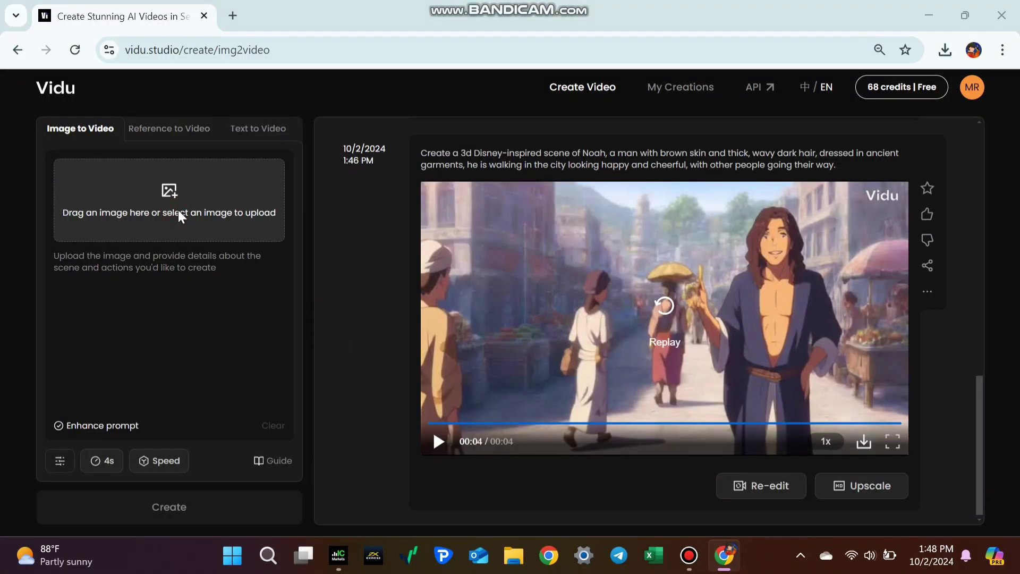
Upload the Leonardo_Phoenix Noah illustration from the Downloads folder
{"action": "left_click", "coordinate": [178, 210]}
{"action": "left_click", "coordinate": [303, 386]}
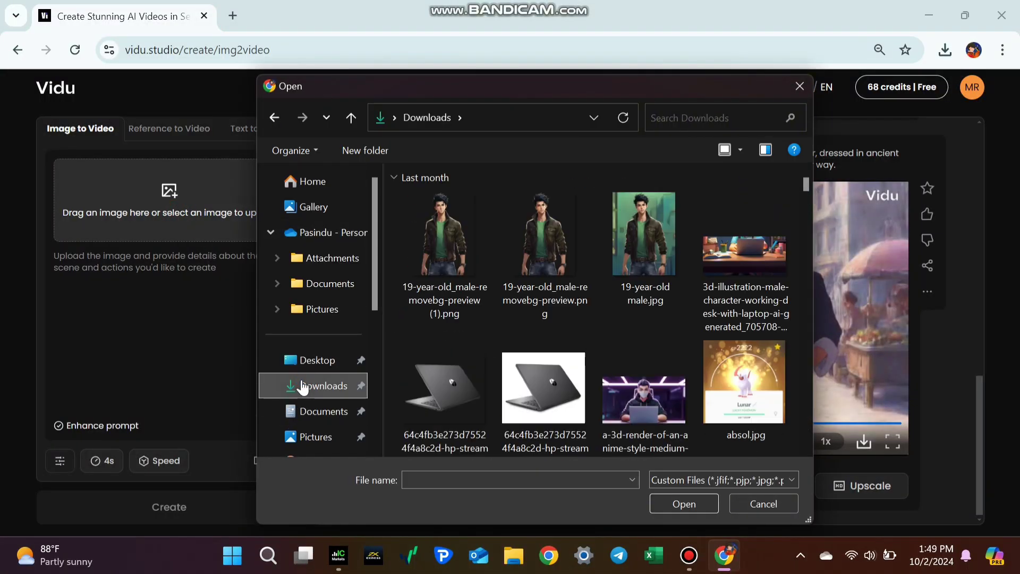
{"action": "left_click", "coordinate": [542, 258]}
{"action": "left_click", "coordinate": [683, 504]}
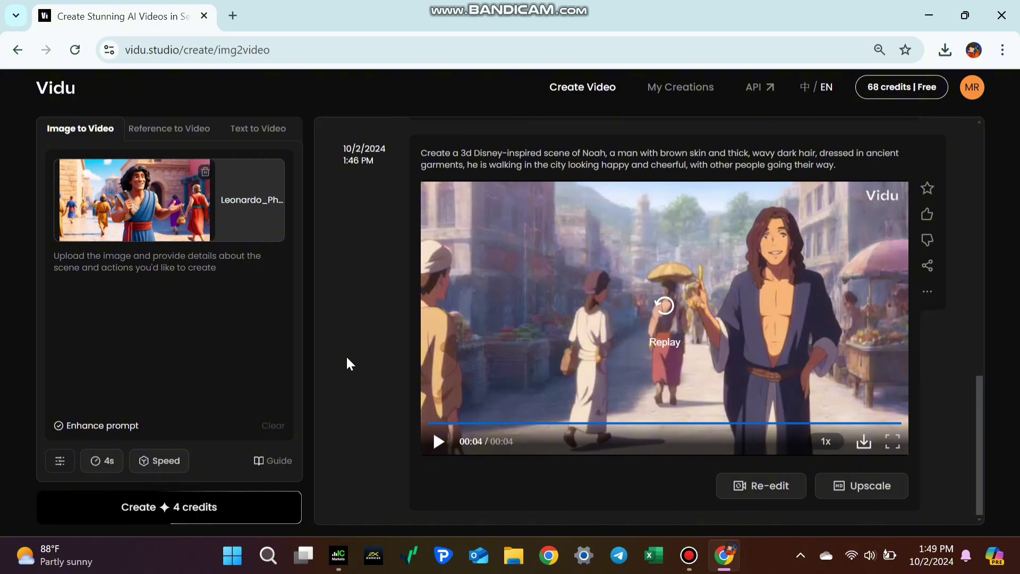
Generate the 4-second clip from the image, play it, and confirm an HD upscale
{"action": "left_click", "coordinate": [176, 510]}
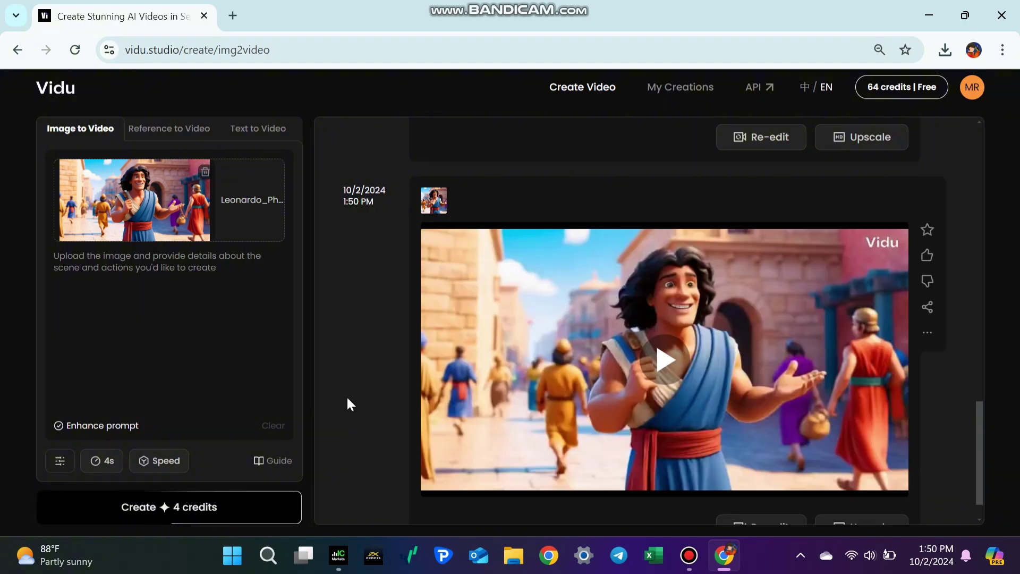
{"action": "scroll", "coordinate": [653, 368], "scroll_direction": "down", "scroll_amount": 1}
{"action": "left_click", "coordinate": [662, 331]}
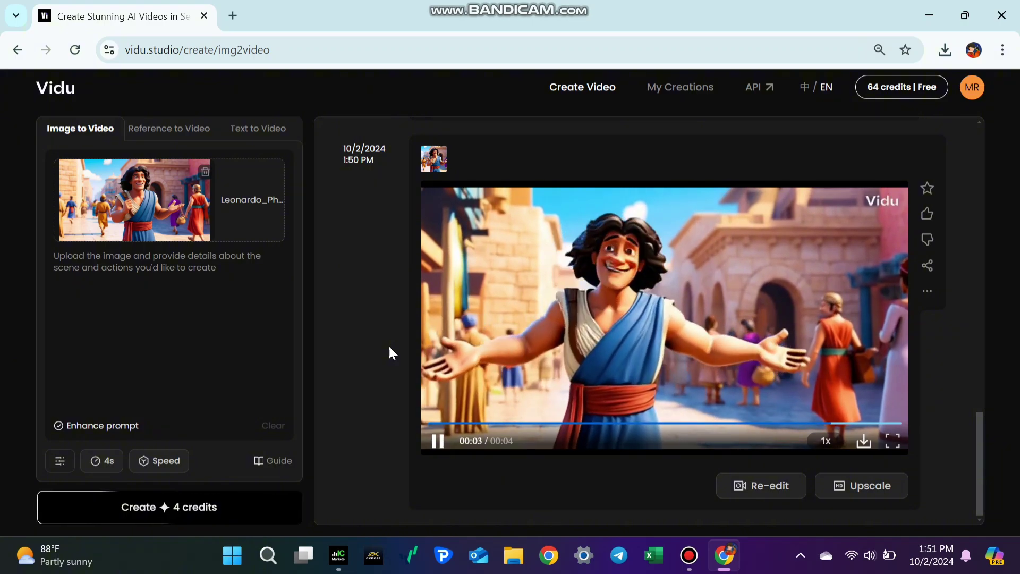
{"action": "left_click", "coordinate": [850, 488]}
{"action": "left_click", "coordinate": [680, 346]}
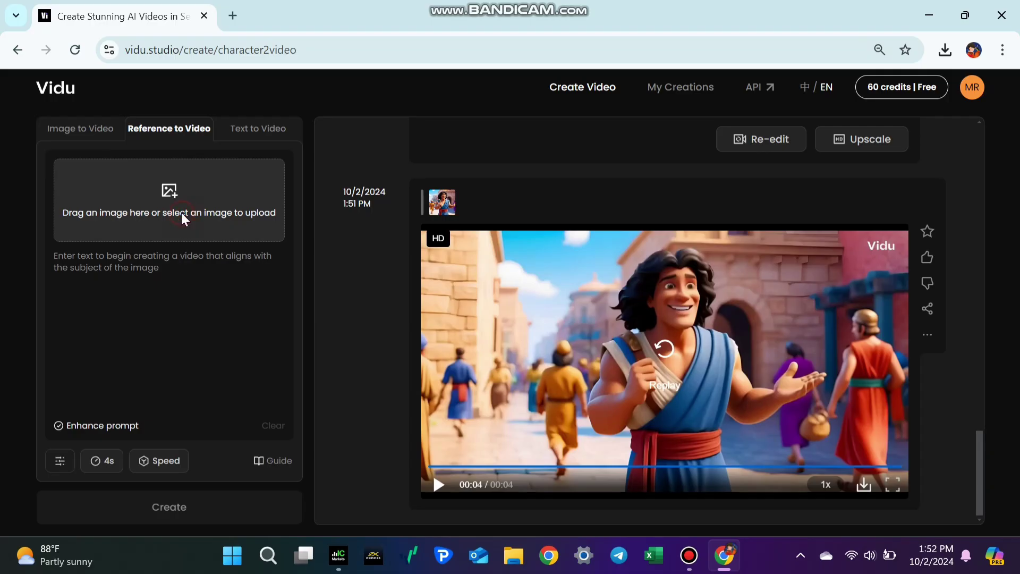
Upload the woman's reference photo and box her upper body as the subject
{"action": "left_click", "coordinate": [180, 212]}
{"action": "key", "text": "Return"}
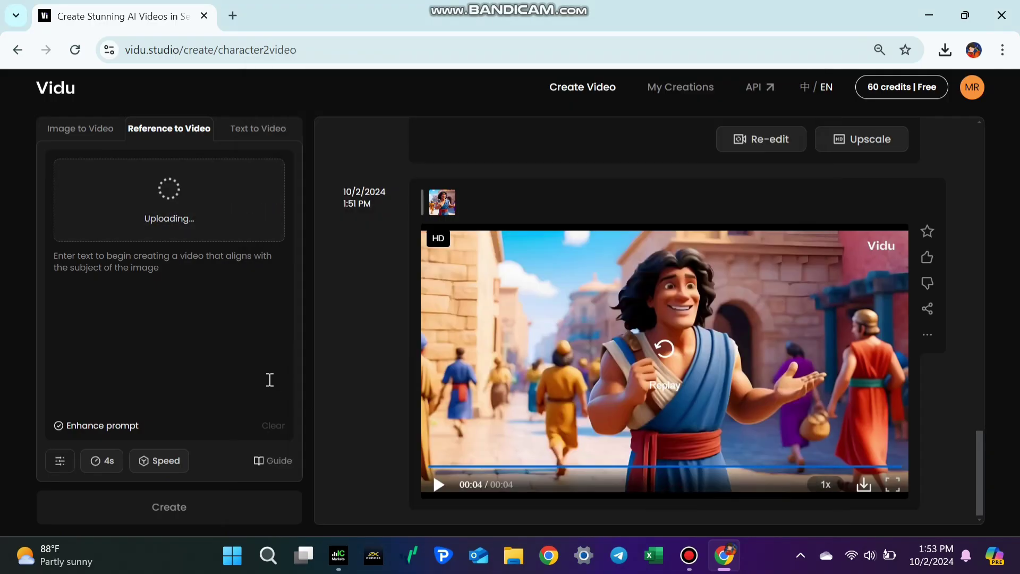
{"action": "left_click", "coordinate": [249, 202]}
{"action": "left_click_drag", "start_coordinate": [458, 207], "coordinate": [558, 337]}
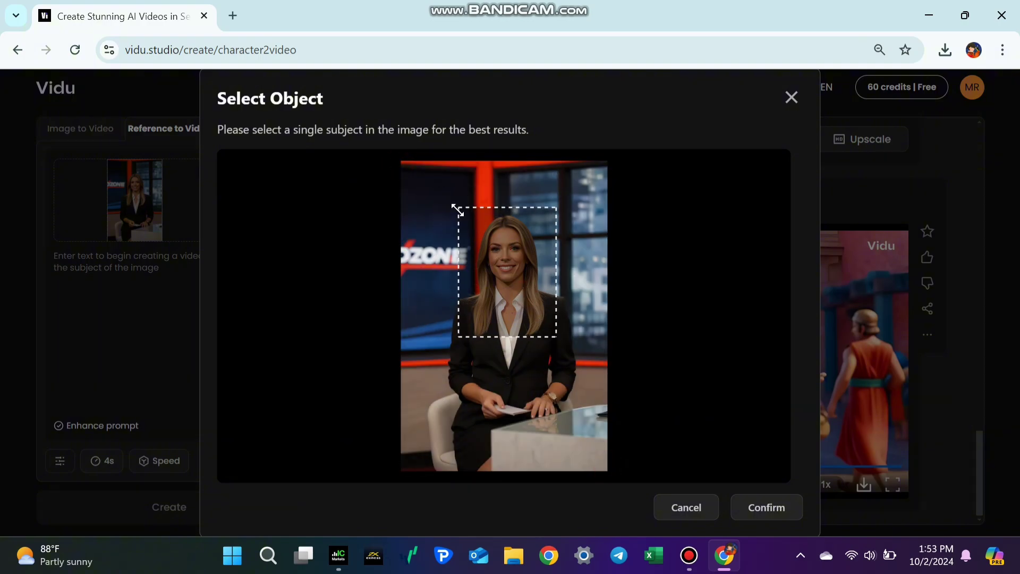
{"action": "left_click", "coordinate": [766, 507]}
Generate a clip from the prompt 'A woman drinking a coffee with her husband'
{"action": "type", "text": "A woman drinking a coffee with his husband"}
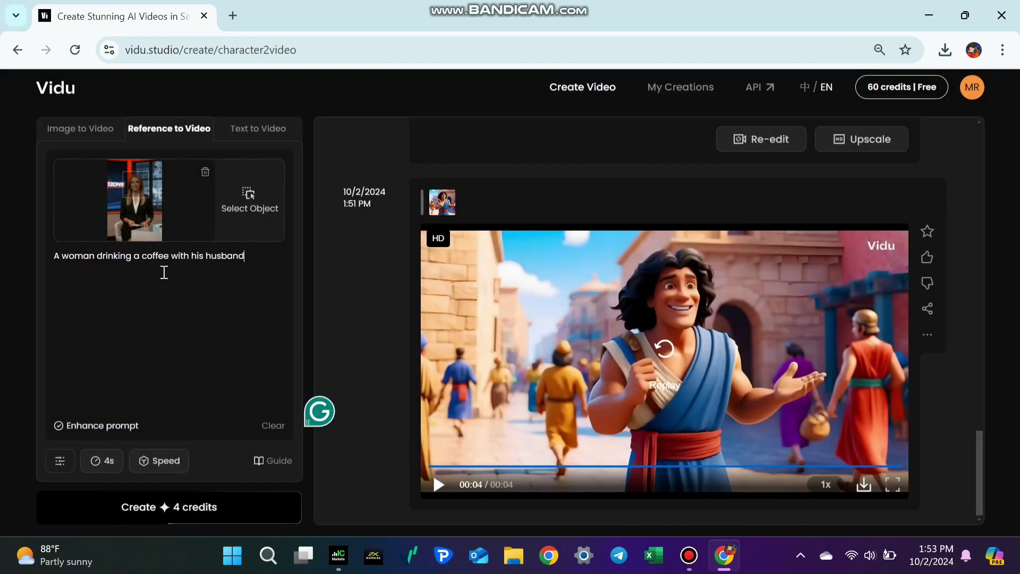
{"action": "left_click", "coordinate": [182, 511]}
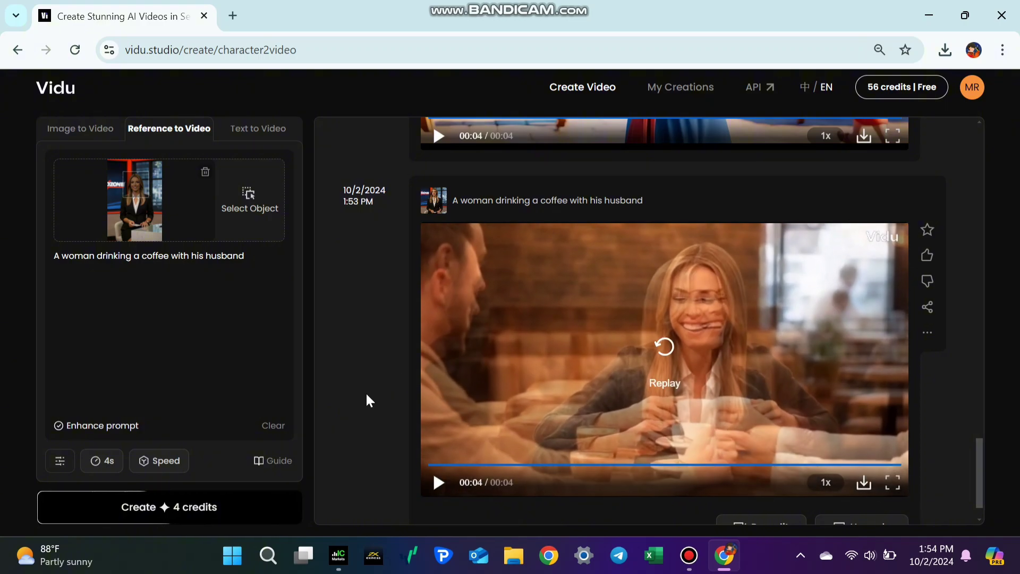
{"action": "scroll", "coordinate": [364, 392], "scroll_direction": "down", "scroll_amount": 1}
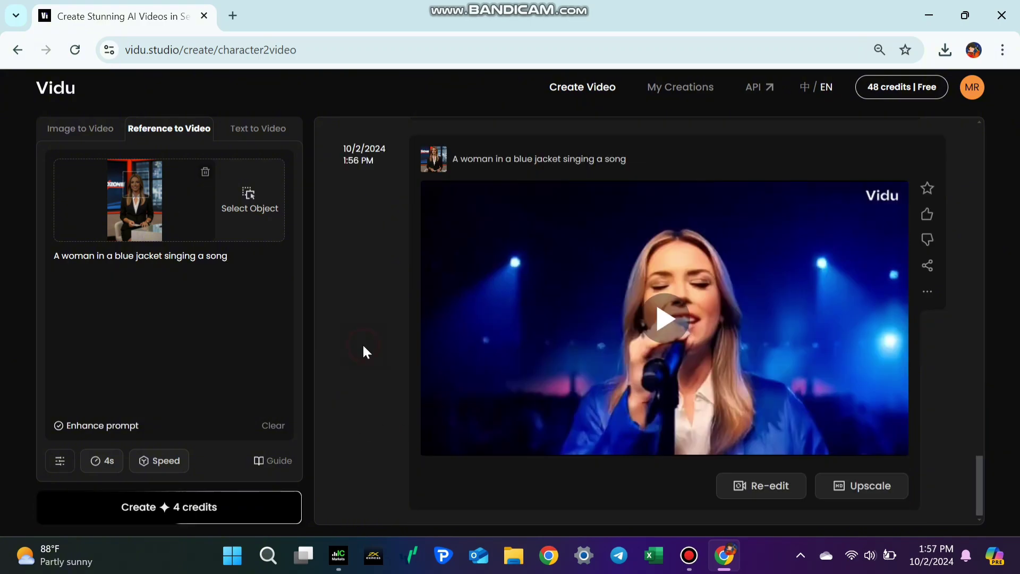
Play the singing and coffee clips, then download the singing video
{"action": "left_click", "coordinate": [617, 356]}
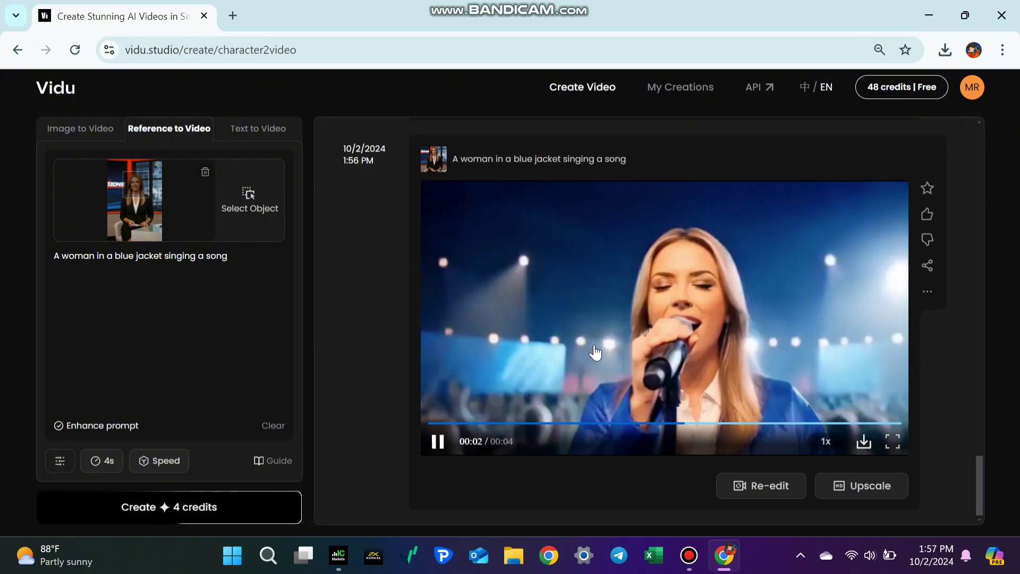
{"action": "scroll", "coordinate": [606, 343], "scroll_direction": "down", "scroll_amount": 7}
{"action": "left_click", "coordinate": [600, 339]}
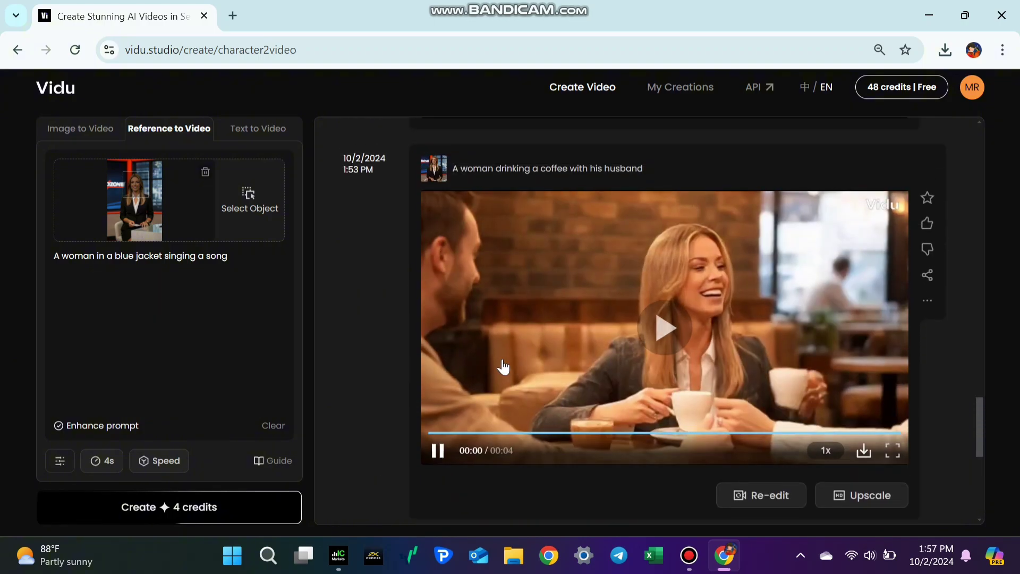
{"action": "scroll", "coordinate": [503, 367], "scroll_direction": "down", "scroll_amount": 5}
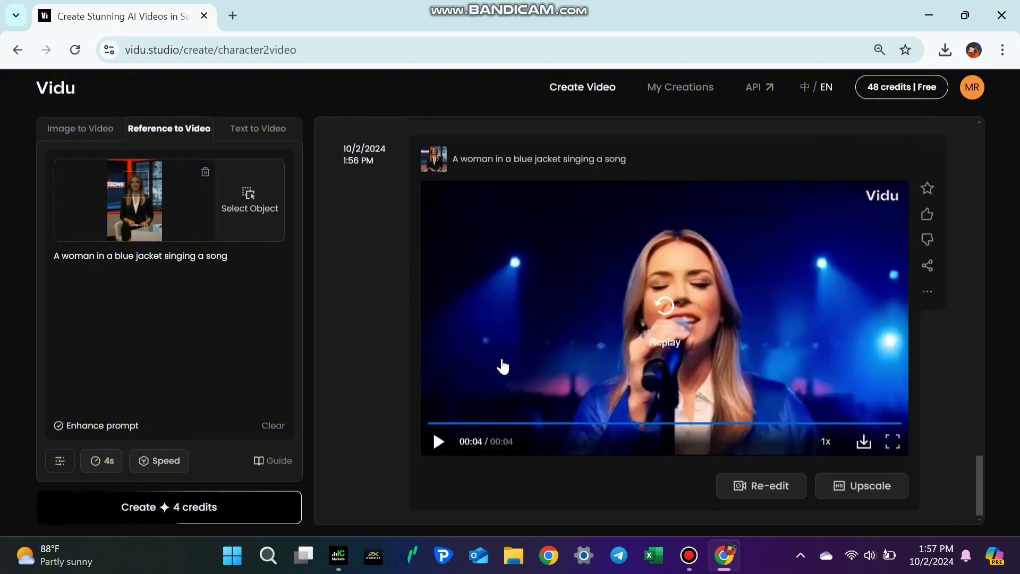
{"action": "mouse_move", "coordinate": [826, 441]}
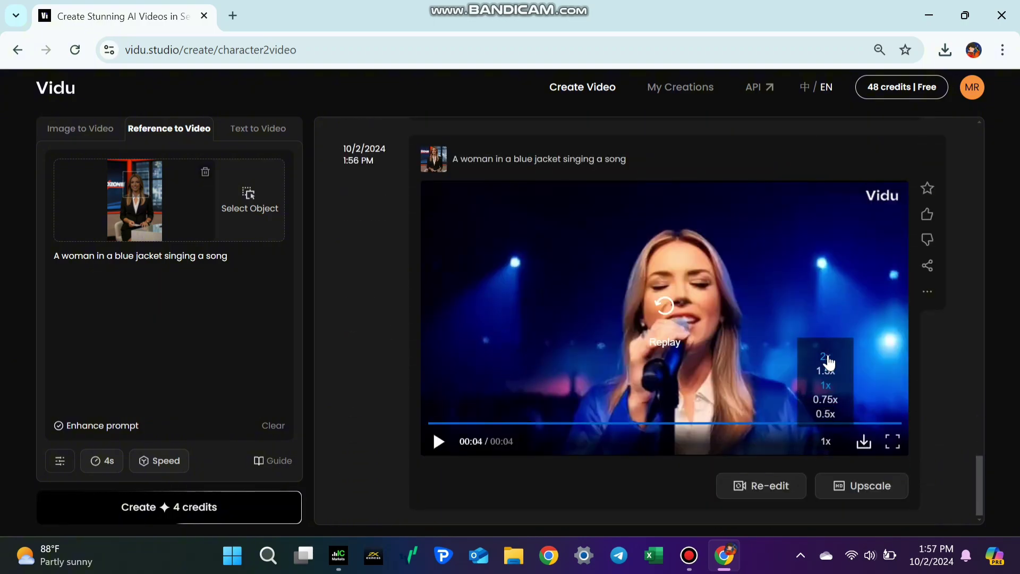
{"action": "left_click", "coordinate": [865, 442]}
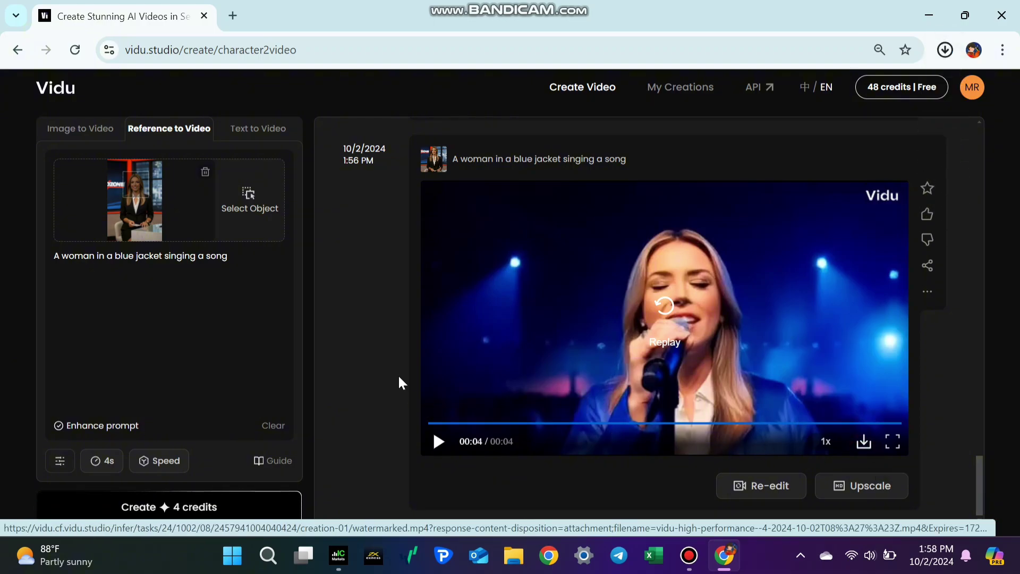